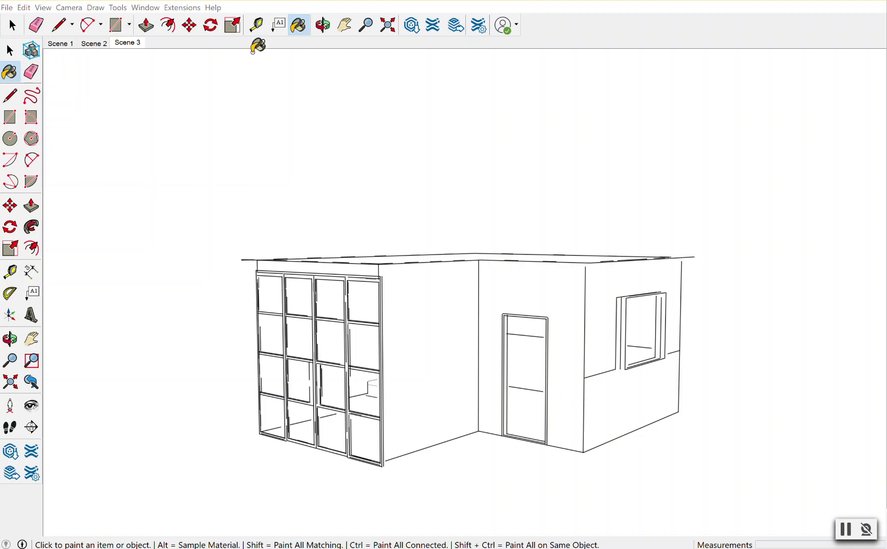
Orbit the house to a frontal corner view, then tilt it to look down onto the roof
click(322, 25)
drag(392, 298, 453, 280)
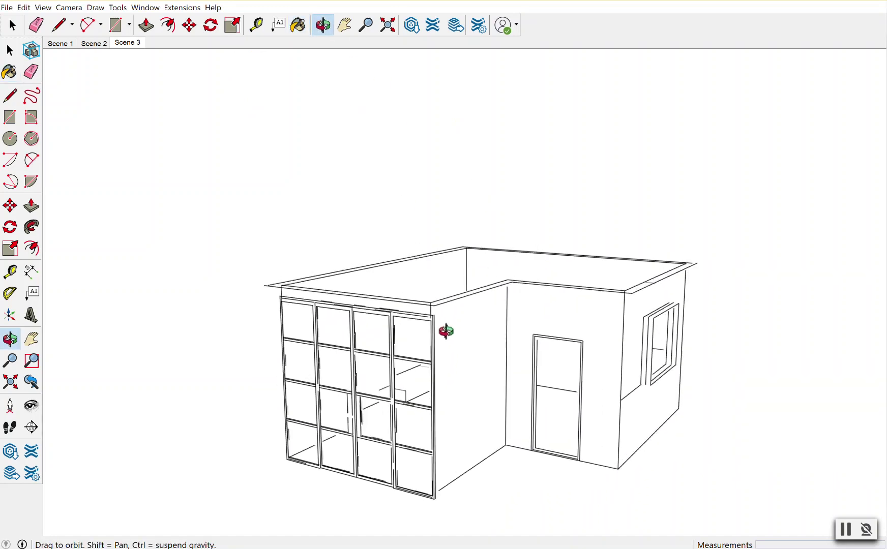
right_click(453, 280)
click(475, 288)
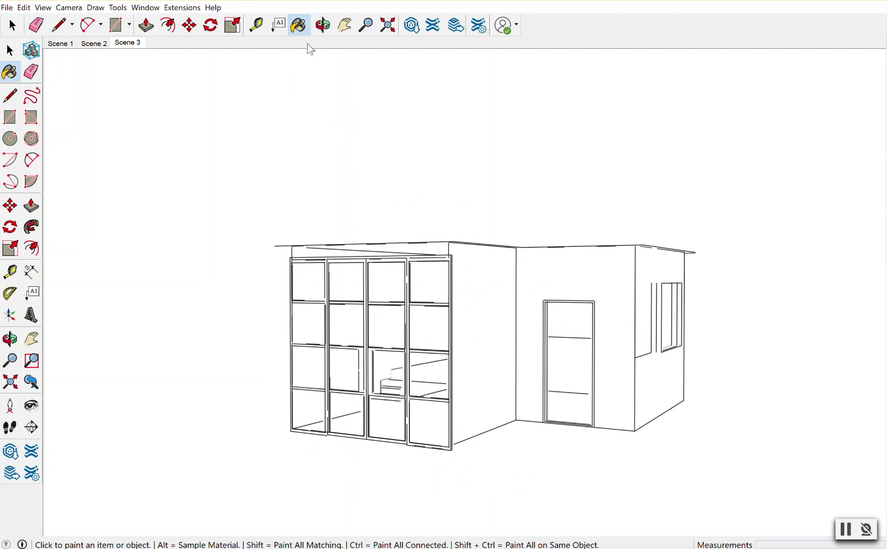
click(322, 24)
drag(347, 105, 352, 159)
click(298, 25)
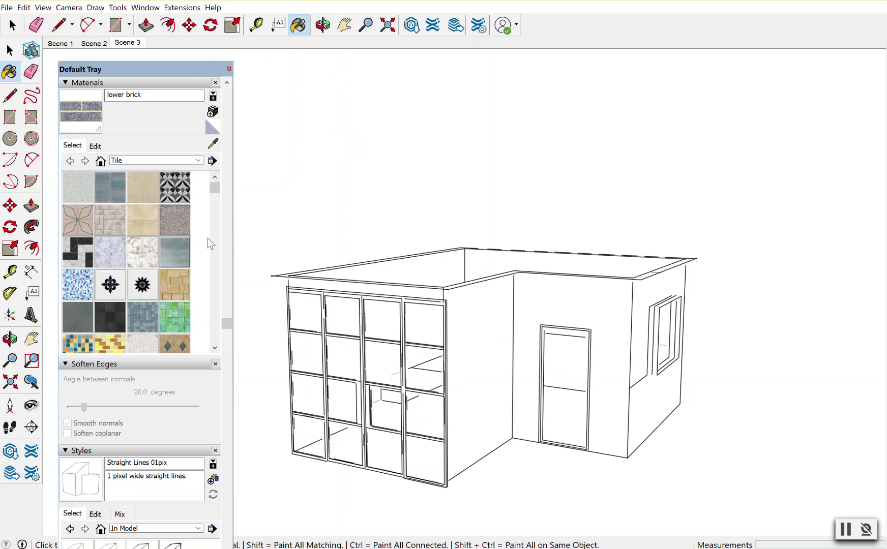
scroll(198, 401, down, 1)
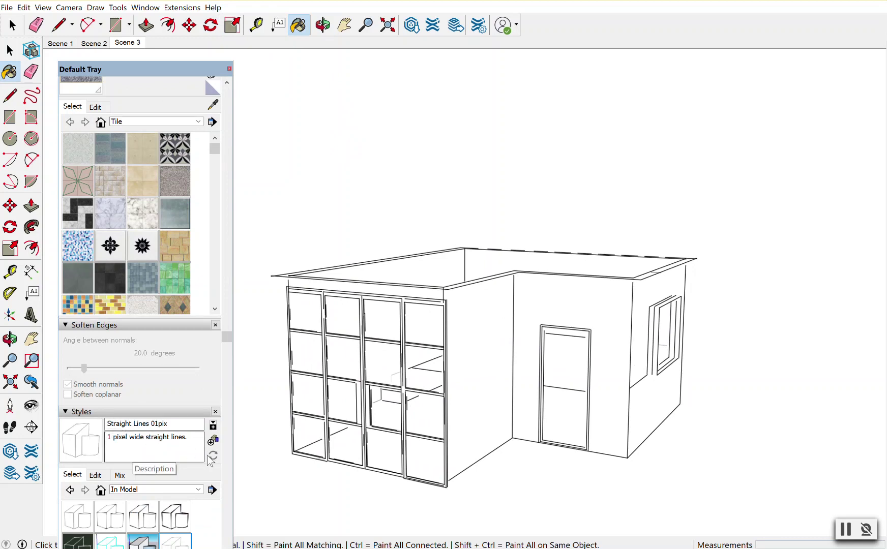
drag(230, 340, 230, 361)
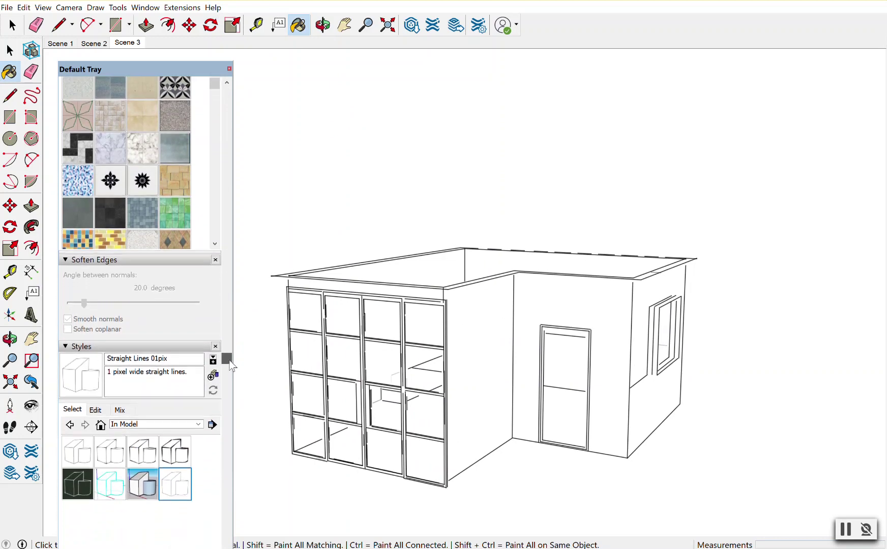
click(149, 483)
click(183, 468)
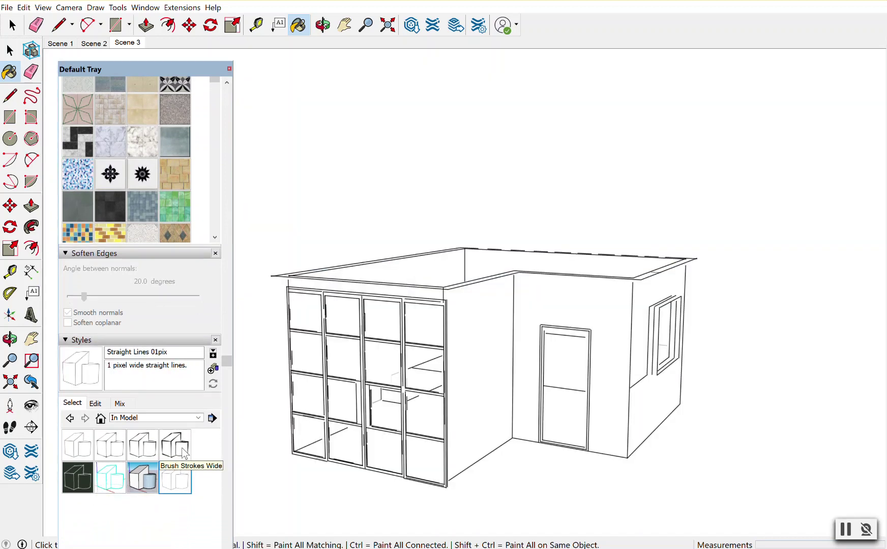
click(181, 451)
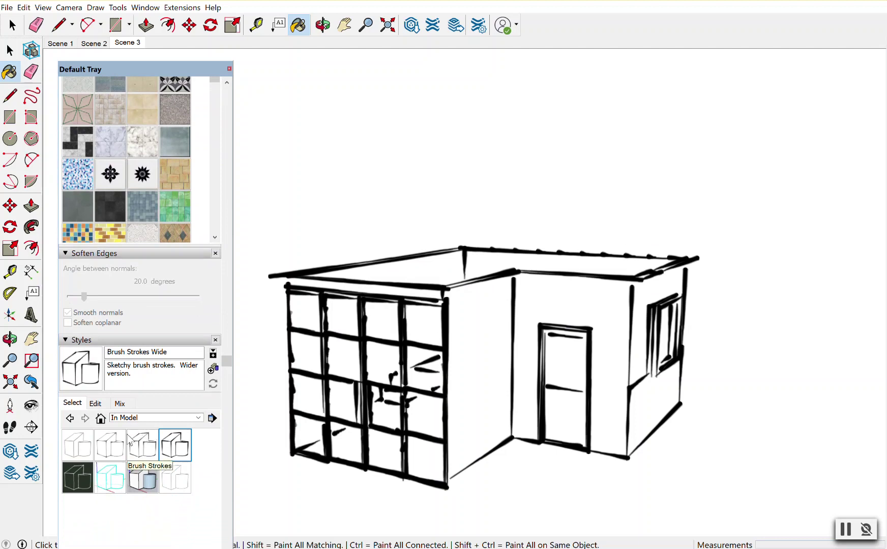
click(142, 443)
click(109, 445)
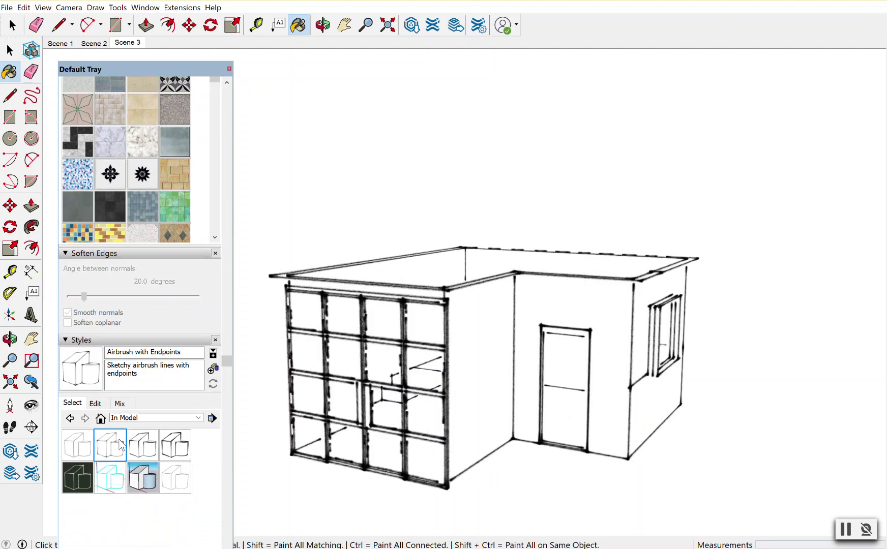
click(81, 479)
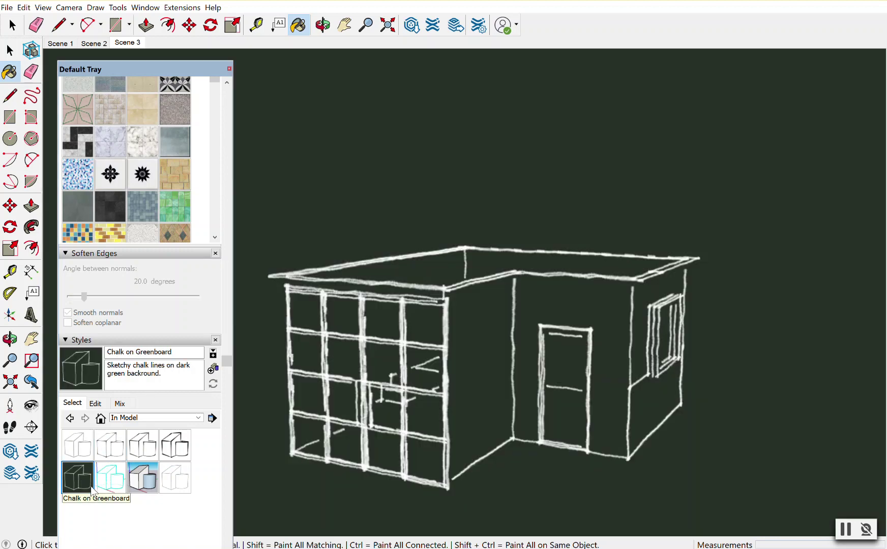
click(177, 484)
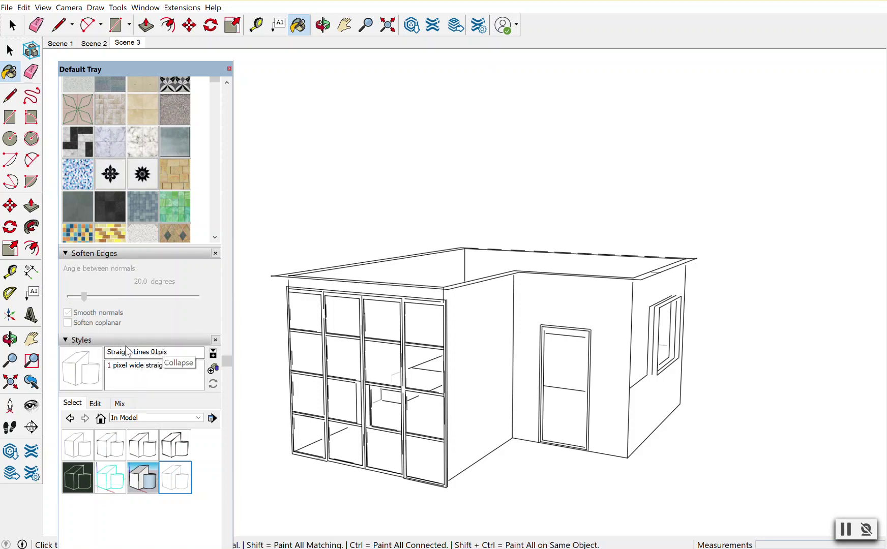
click(229, 69)
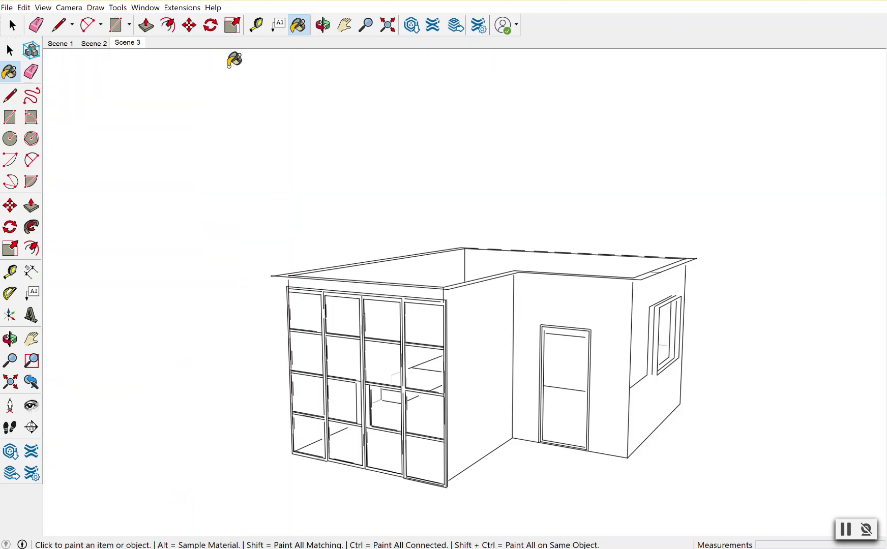
Orbit down until the roof is nearly edge-on and switch the camera to Parallel Projection
click(323, 25)
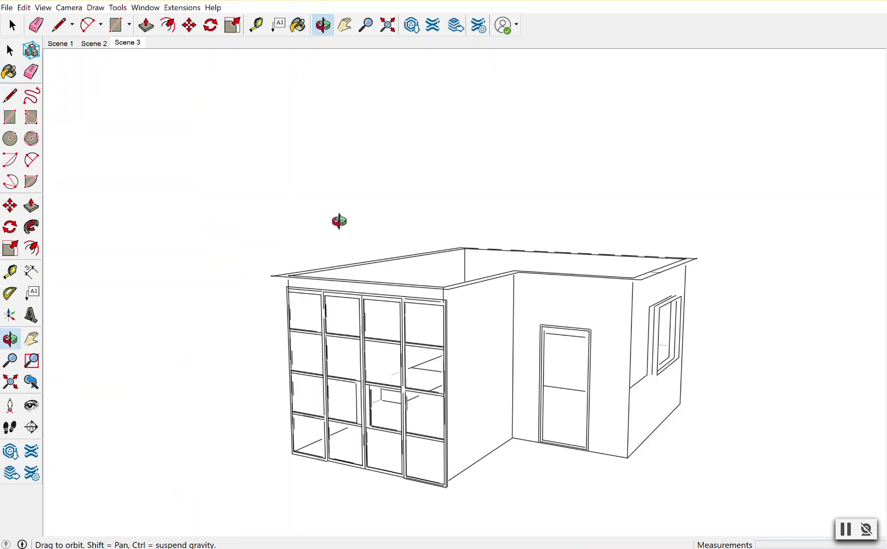
drag(338, 216, 339, 210)
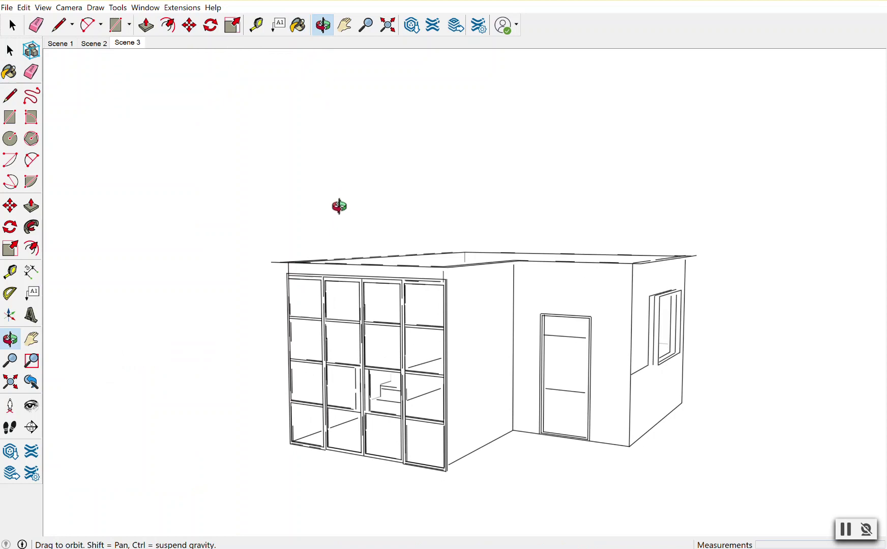
click(69, 7)
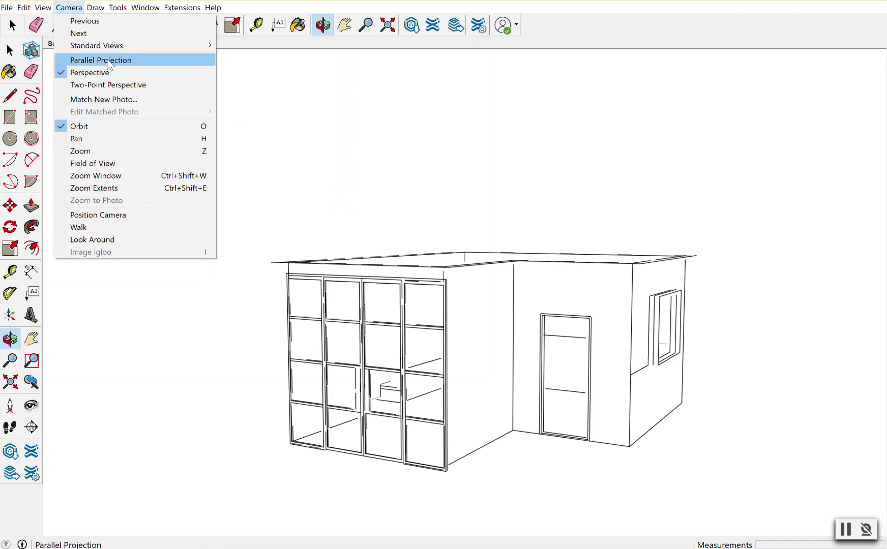
click(104, 60)
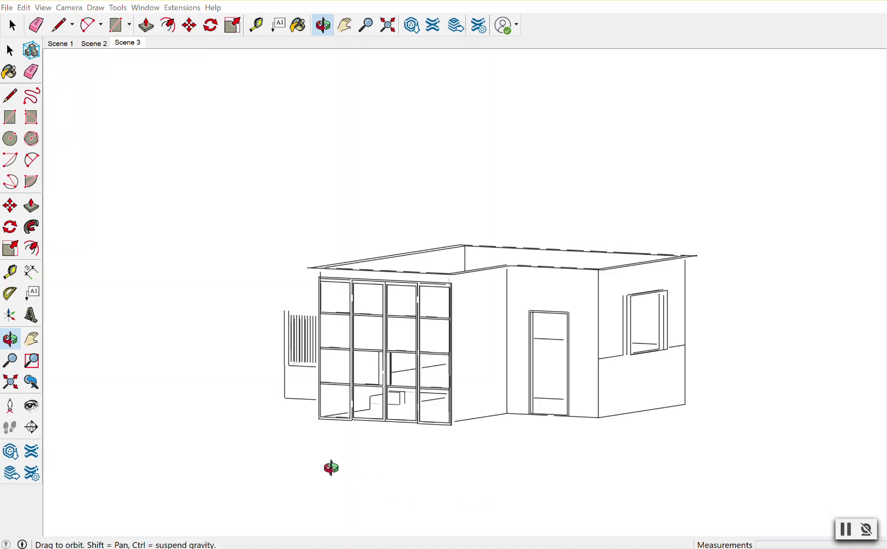
click(69, 8)
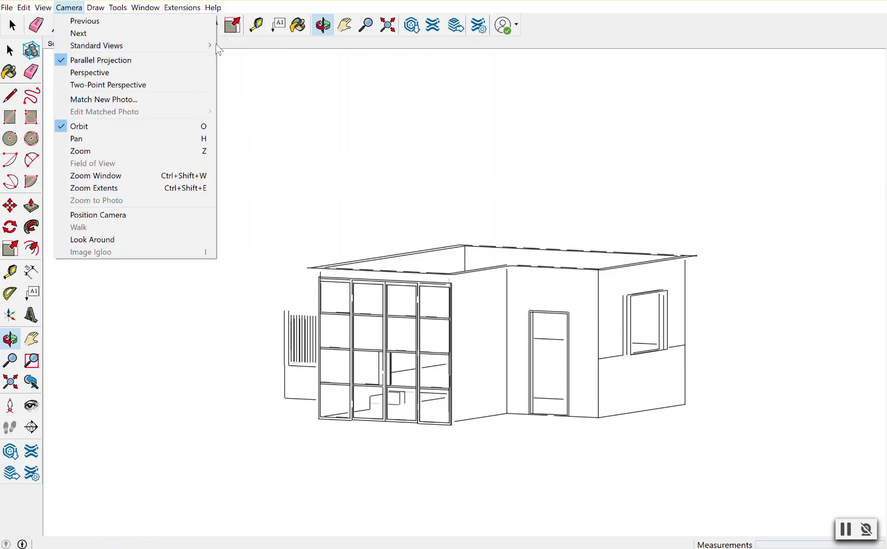
Switch through the Top, Front and Left standard views, ending on the Front elevation
mouse_move(96, 46)
click(247, 46)
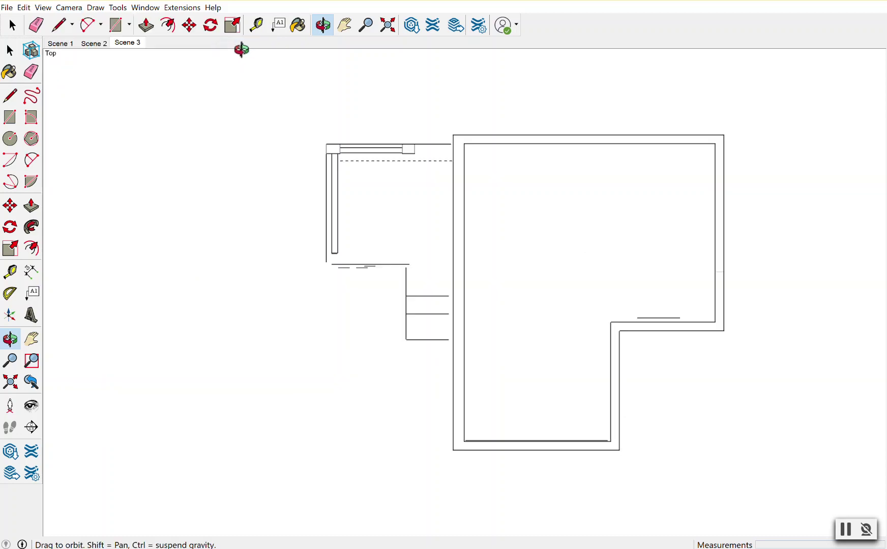
click(67, 8)
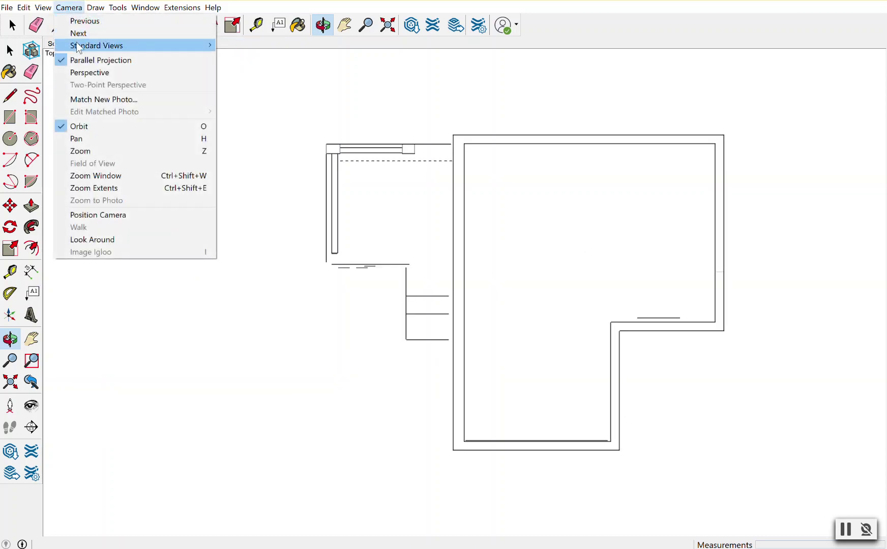
click(242, 70)
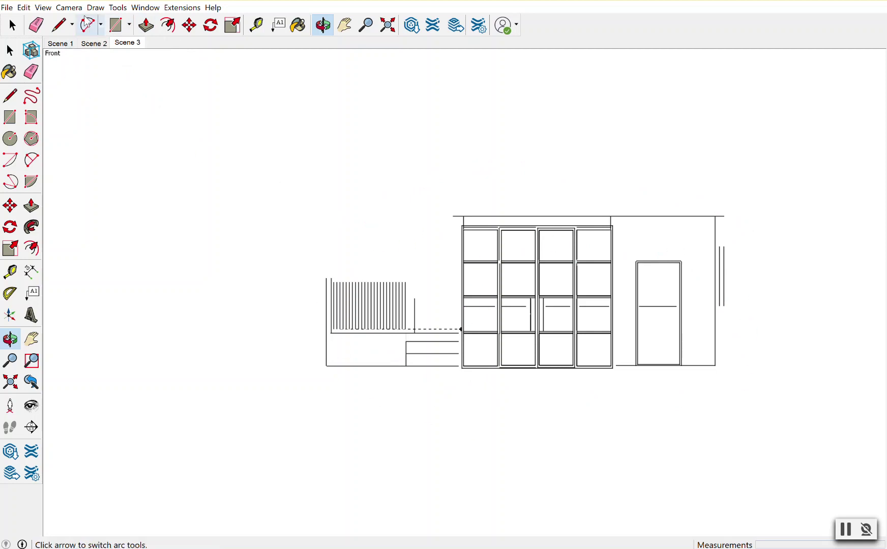
click(69, 7)
mouse_move(96, 45)
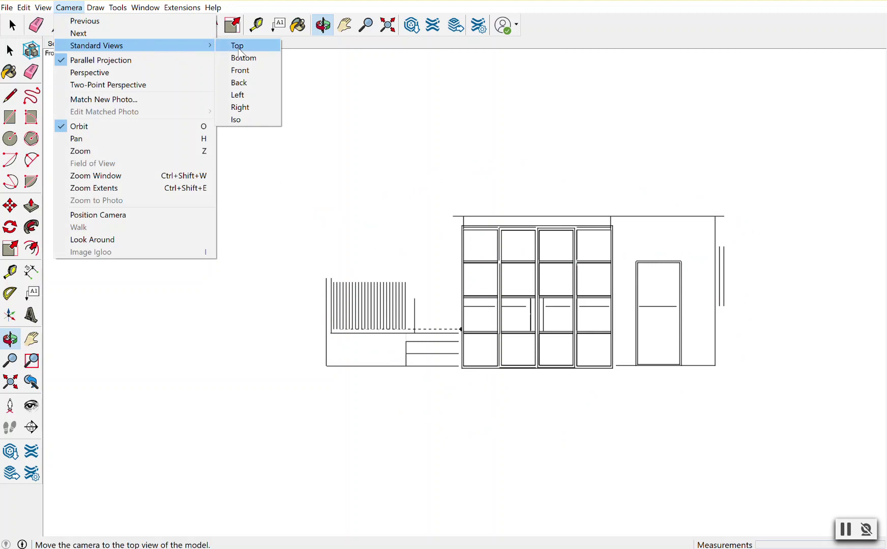
click(257, 95)
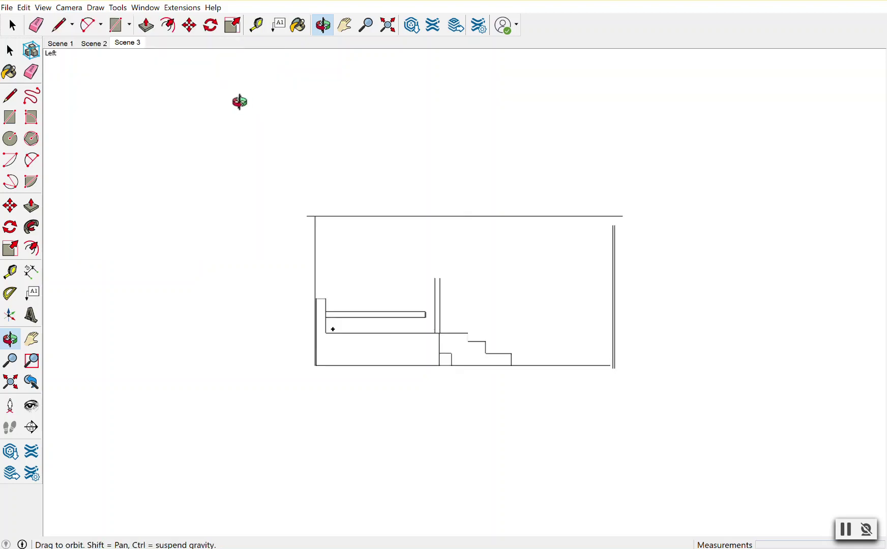
click(68, 7)
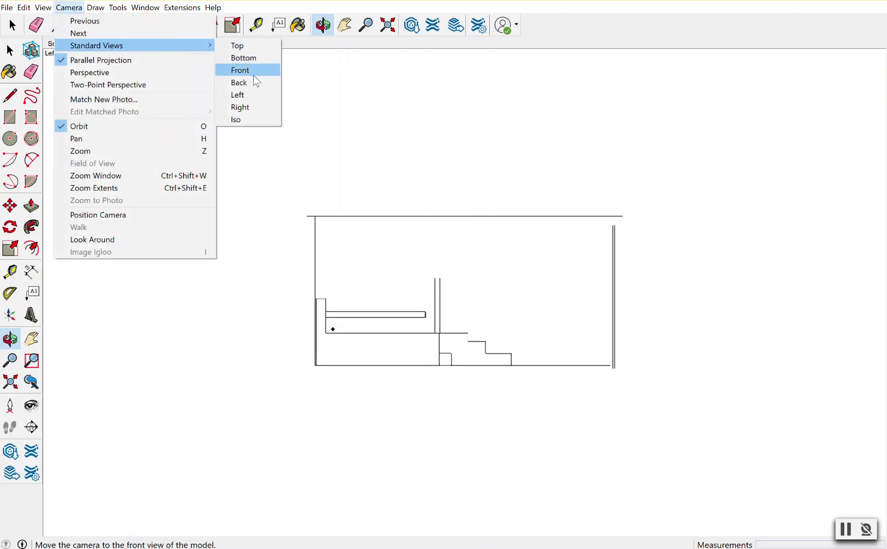
click(253, 72)
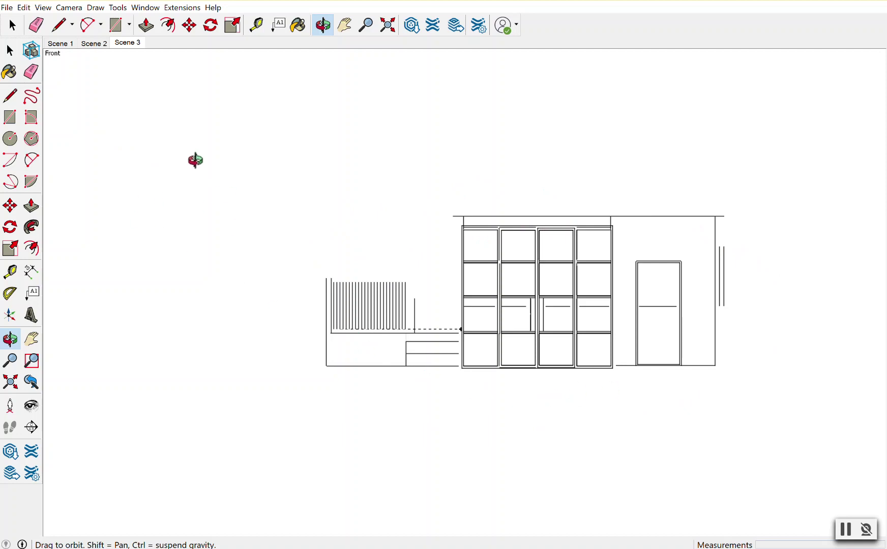
click(8, 9)
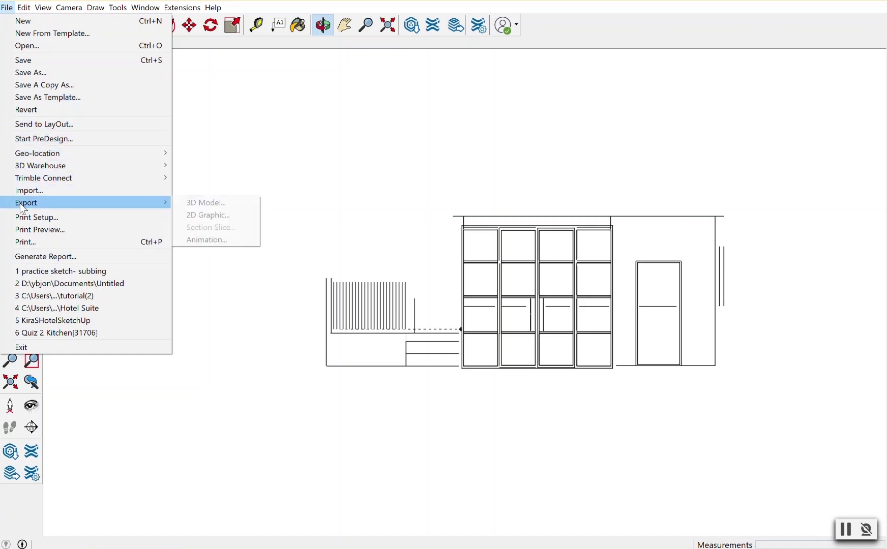
mouse_move(83, 202)
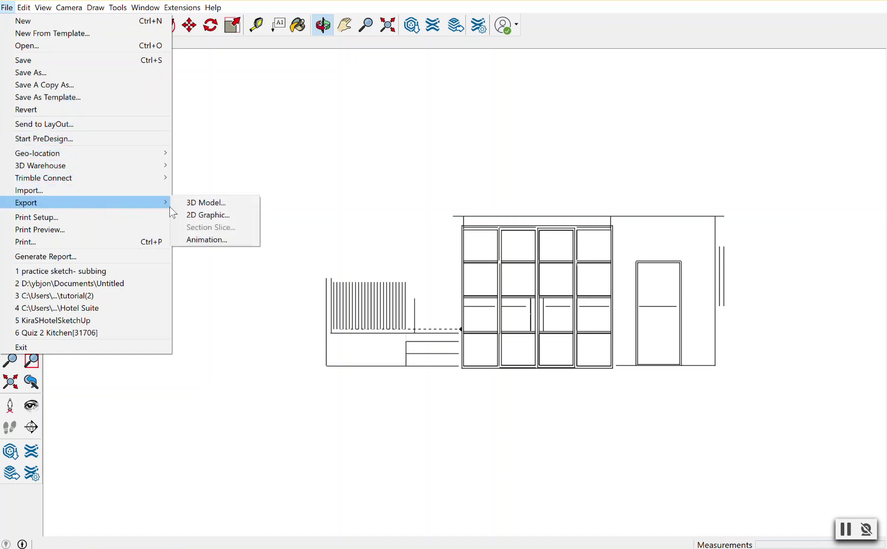
Start a 2D Graphic export into 3D Objects and name the file 'practice sketch- scribble'
click(236, 216)
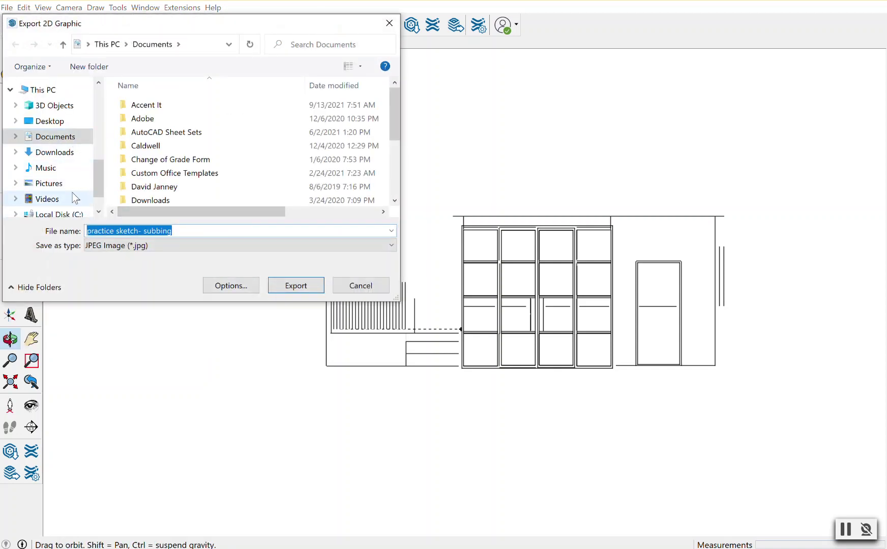
scroll(99, 175, up, 2)
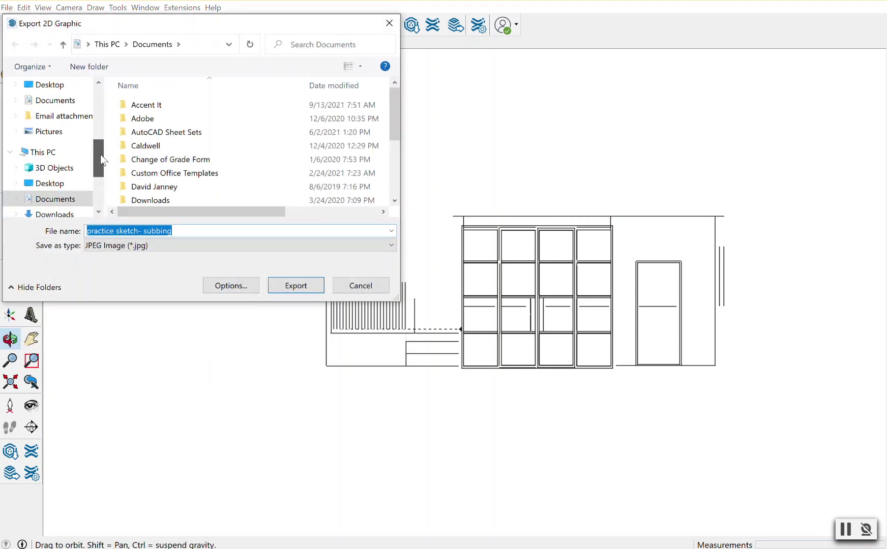
scroll(100, 154, down, 1)
click(67, 139)
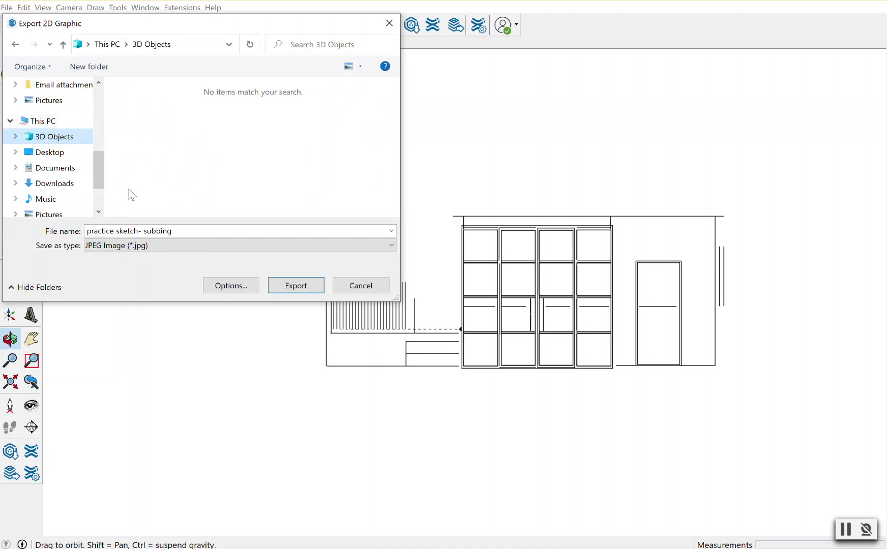
triple_click(149, 231)
click(152, 232)
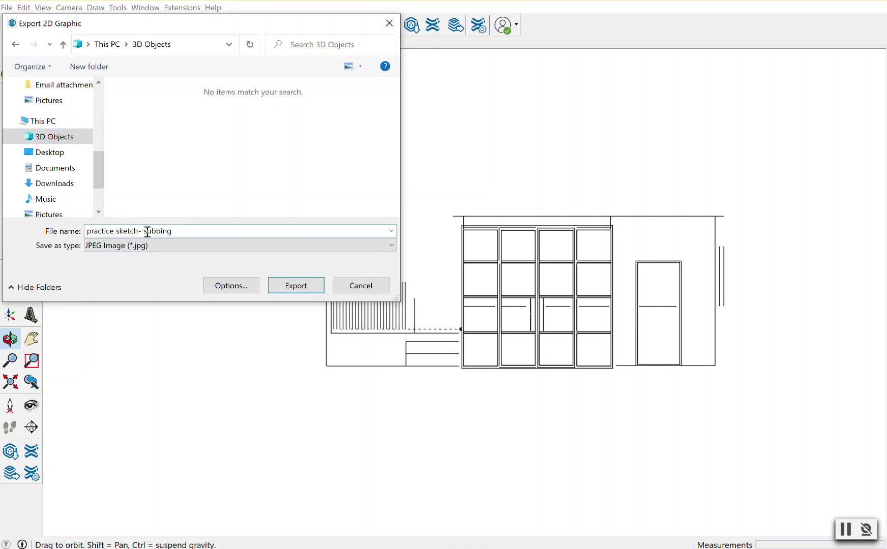
text(cr)
key(Delete)
text(i)
drag(165, 230, 172, 231)
text(le)
key(Delete)
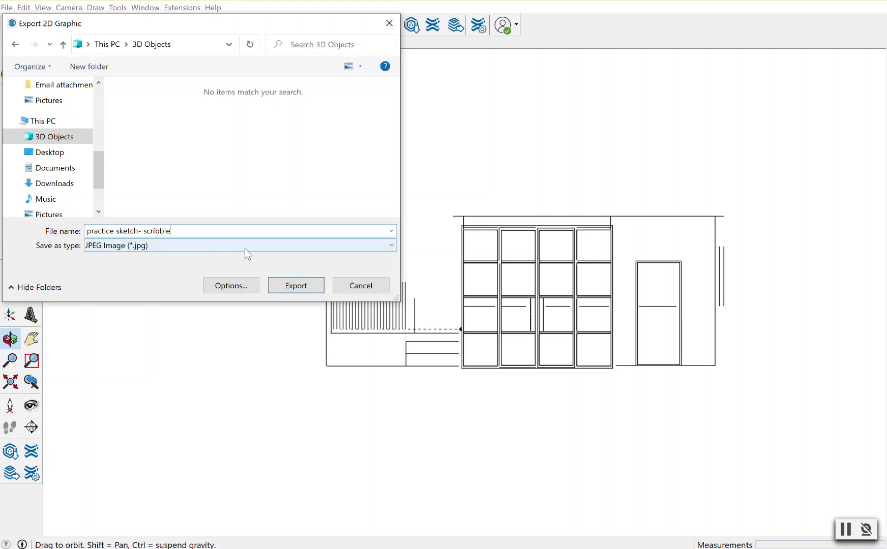
Export the front elevation with JPEG Image (*.jpg) as the file type
click(392, 245)
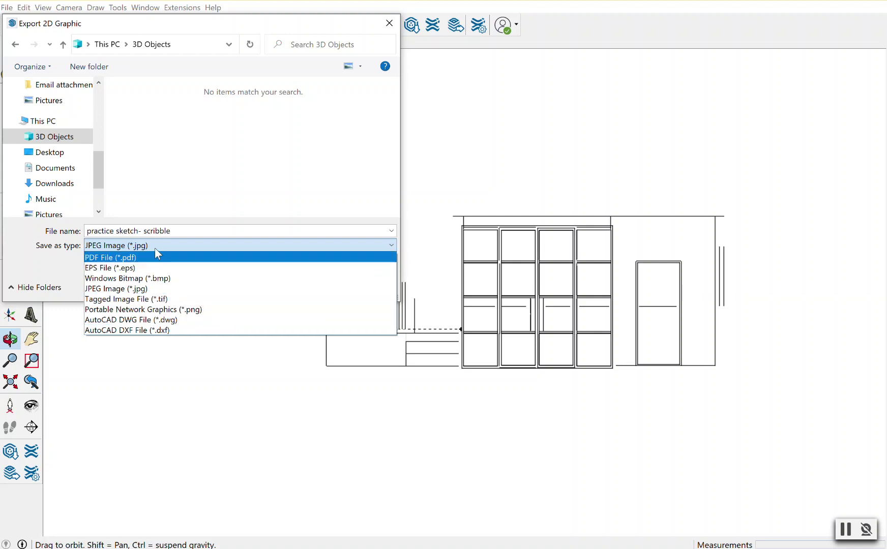
click(161, 288)
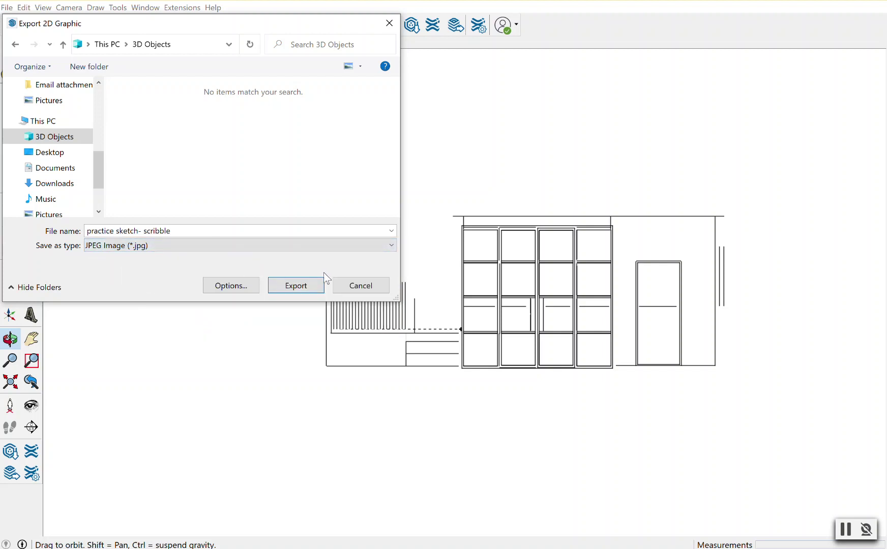
click(290, 288)
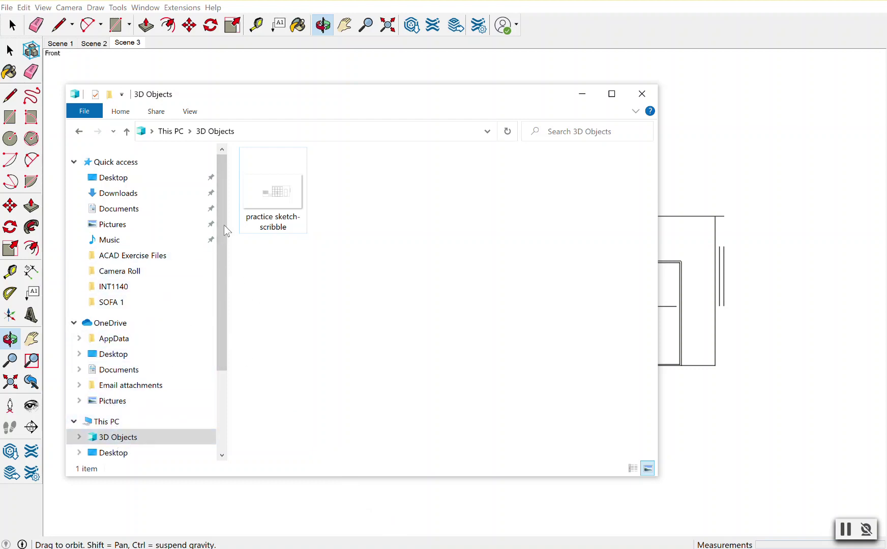
Open the practice sketch- scribble JPG from 3D Objects in Photos
click(262, 208)
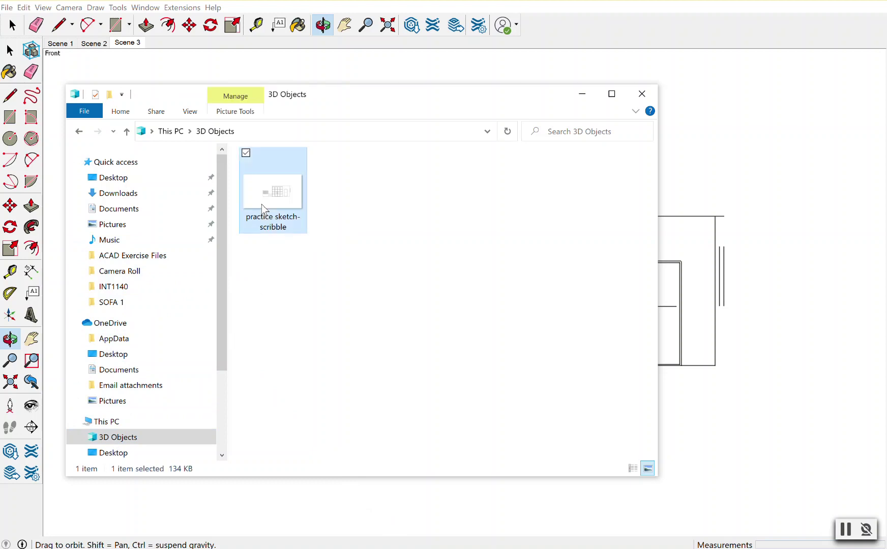
double_click(262, 208)
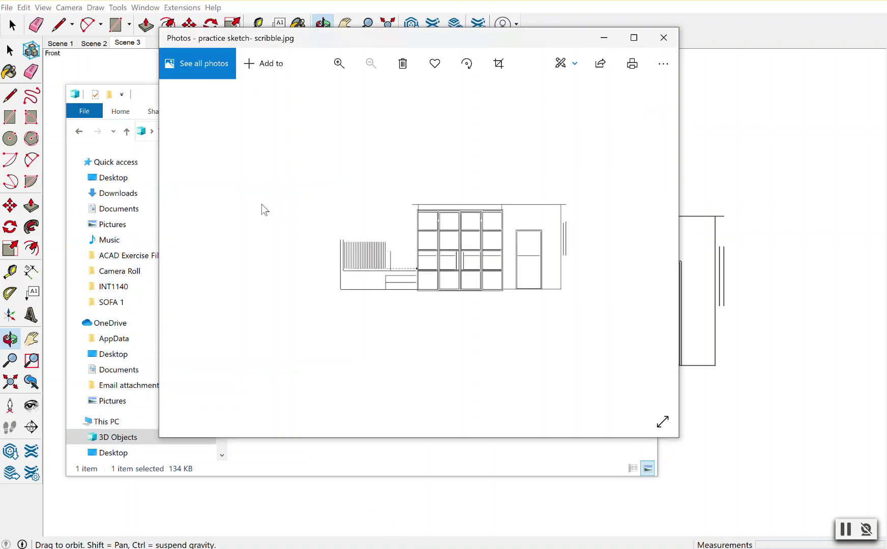
drag(353, 37, 333, 91)
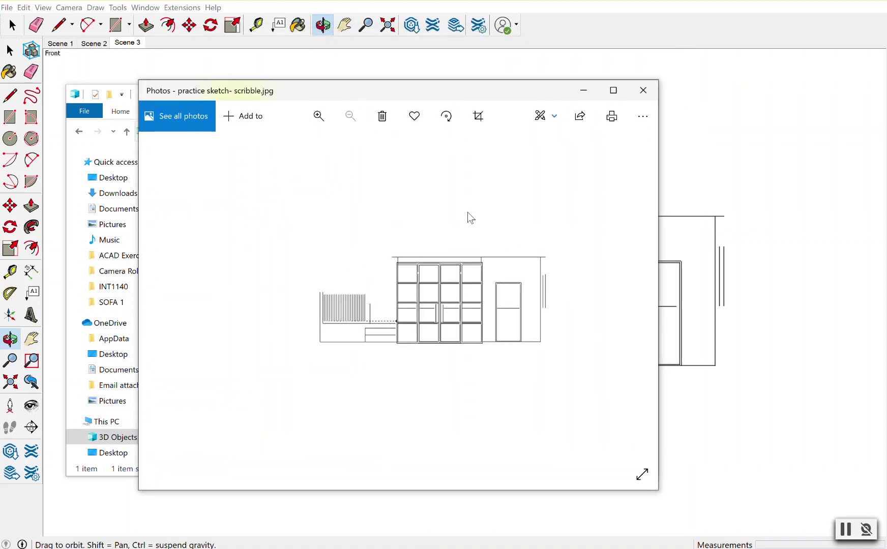